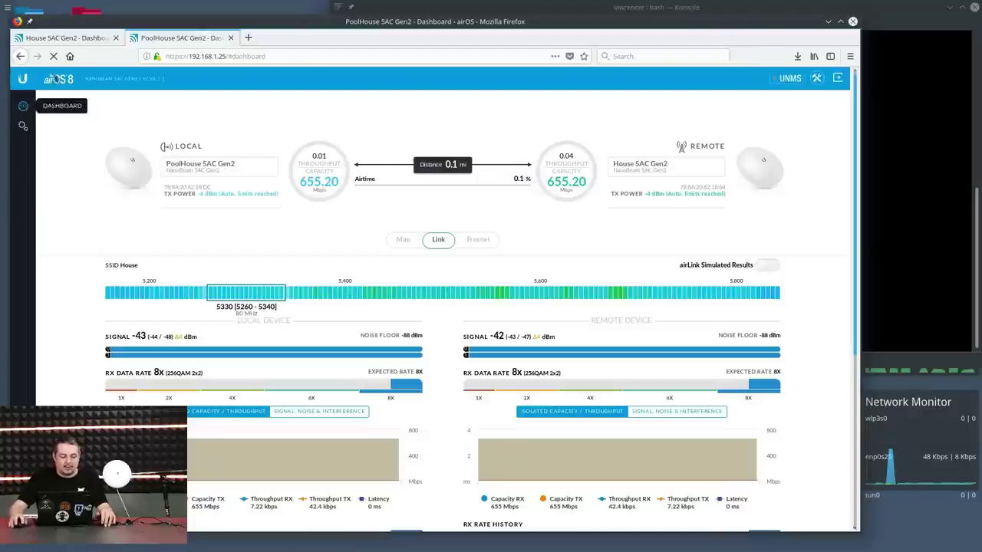
- Open the House radio's wireless settings, then the PoolHouse station's (Station PtP, SSID House, WPA2-AES)
left_click(68, 38)
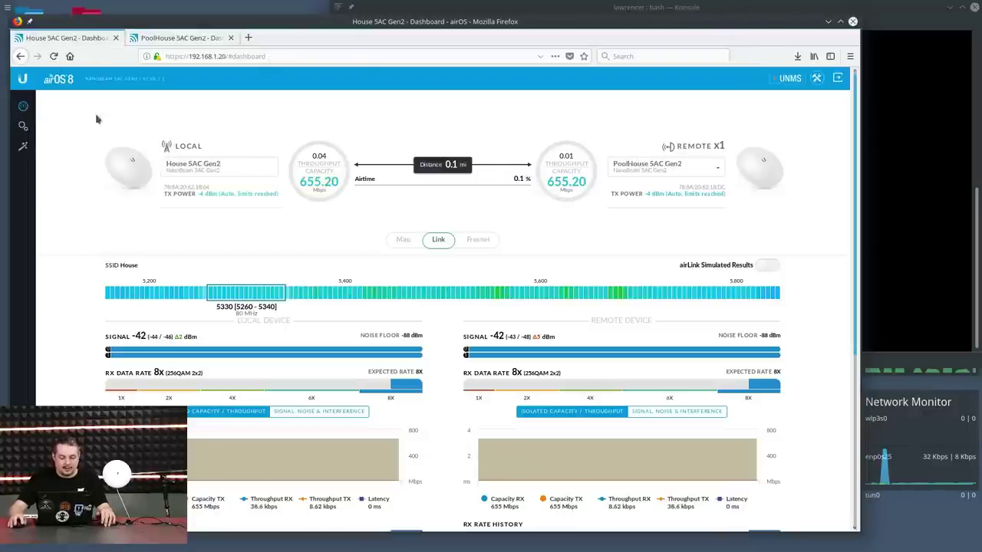
left_click(23, 128)
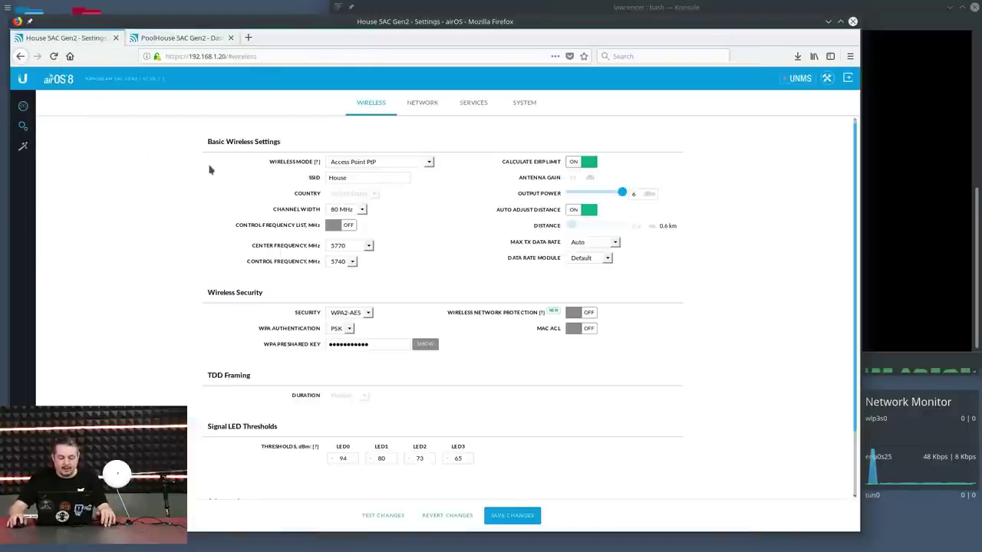
left_click(379, 177)
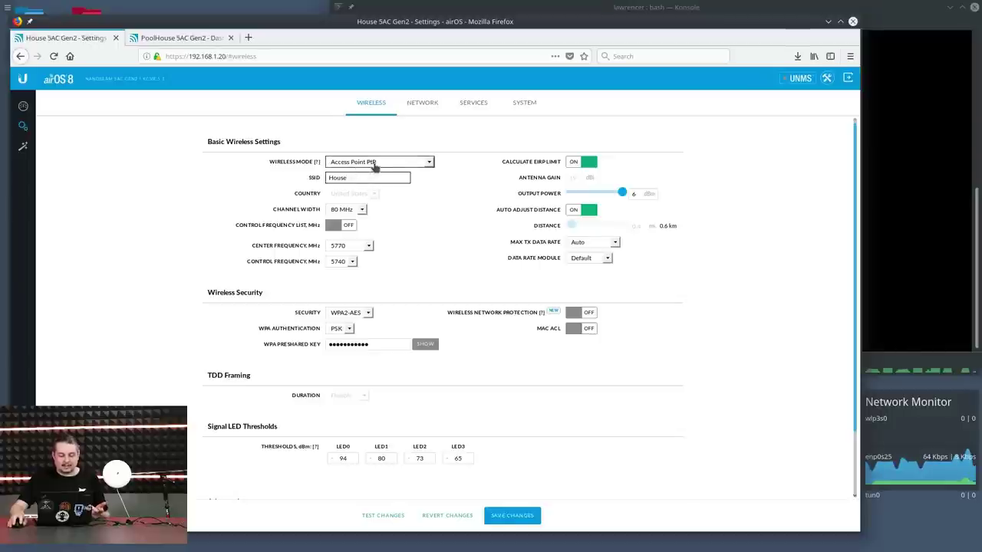
left_click(160, 42)
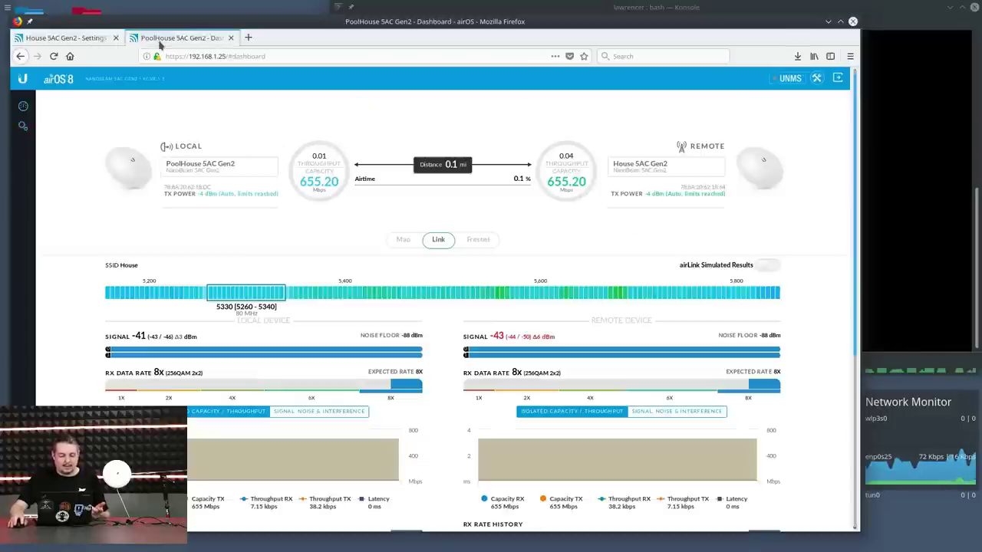
left_click(23, 127)
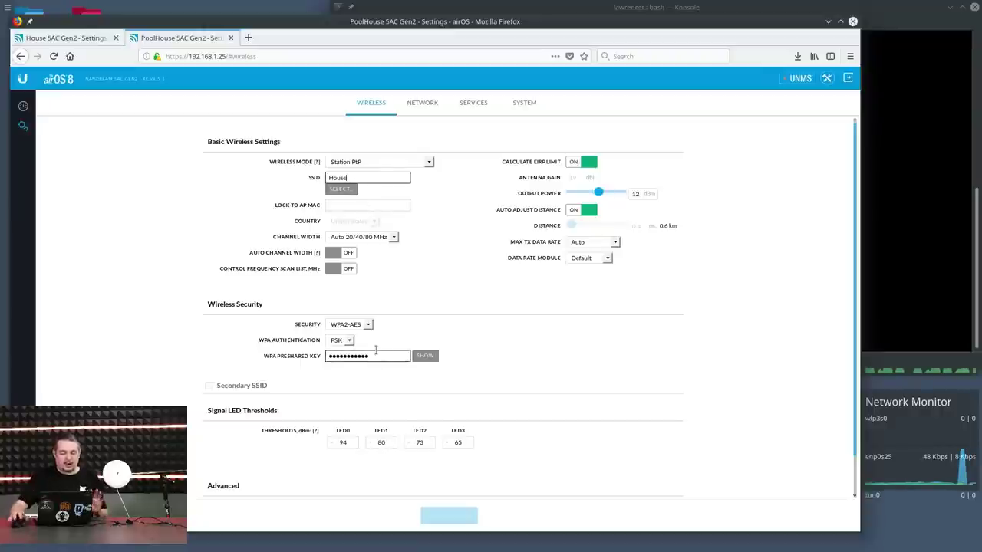
- Show the PoolHouse network settings: Bridge mode, static IP 192.168.1.25, gateway 192.168.1.1
left_click(416, 109)
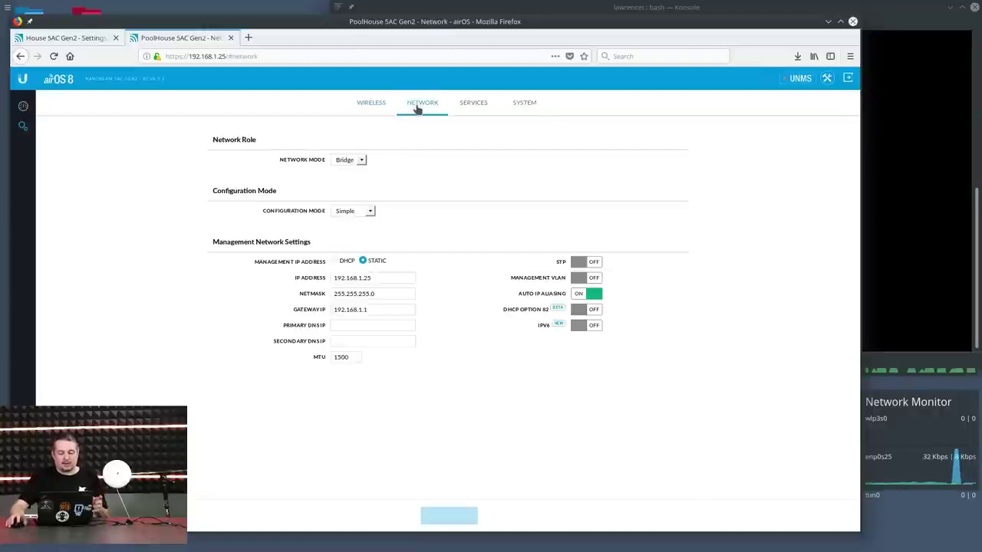
left_click(412, 277)
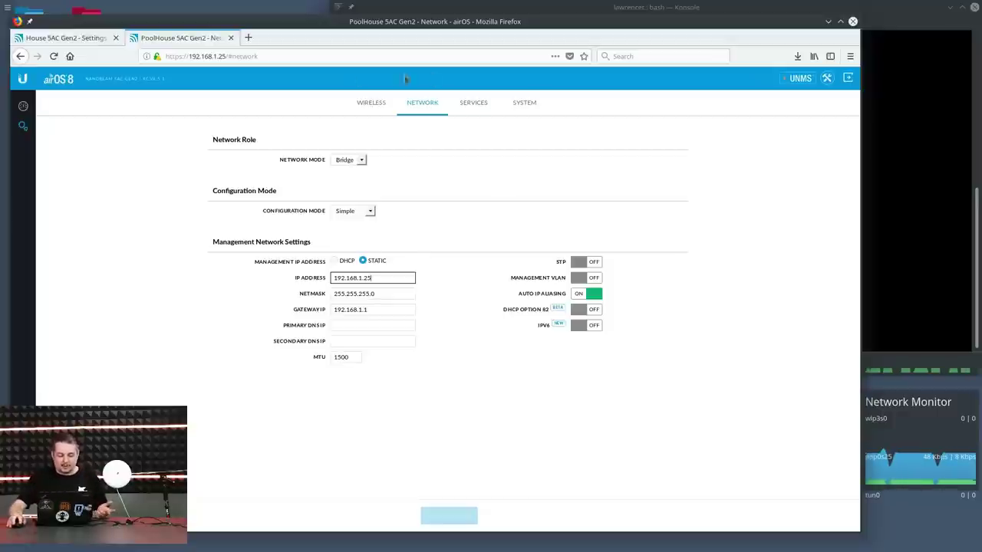
- Review the PoolHouse Advanced wireless options, then the House AP's: Access Point PtP, 80 MHz at 5770
left_click(374, 112)
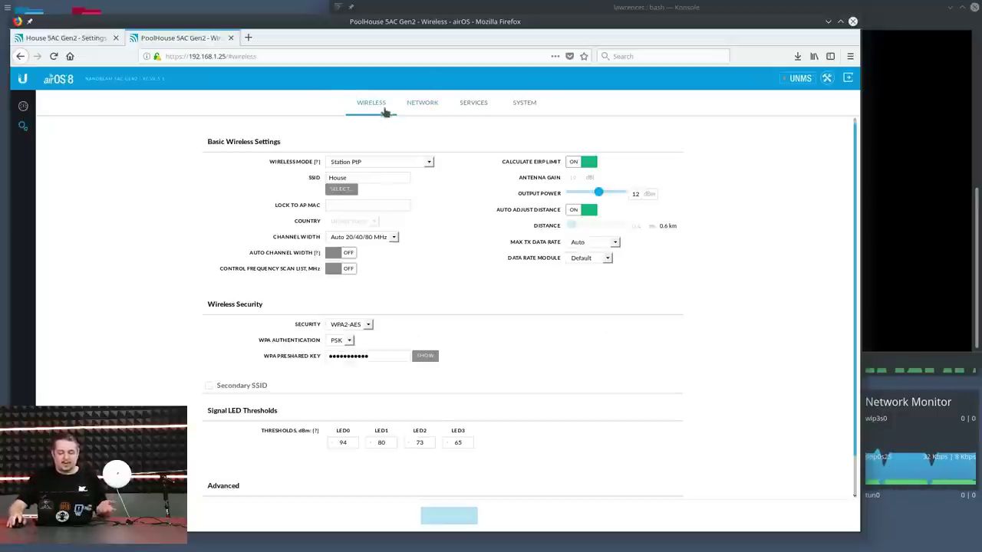
scroll(500, 322, "down", 1)
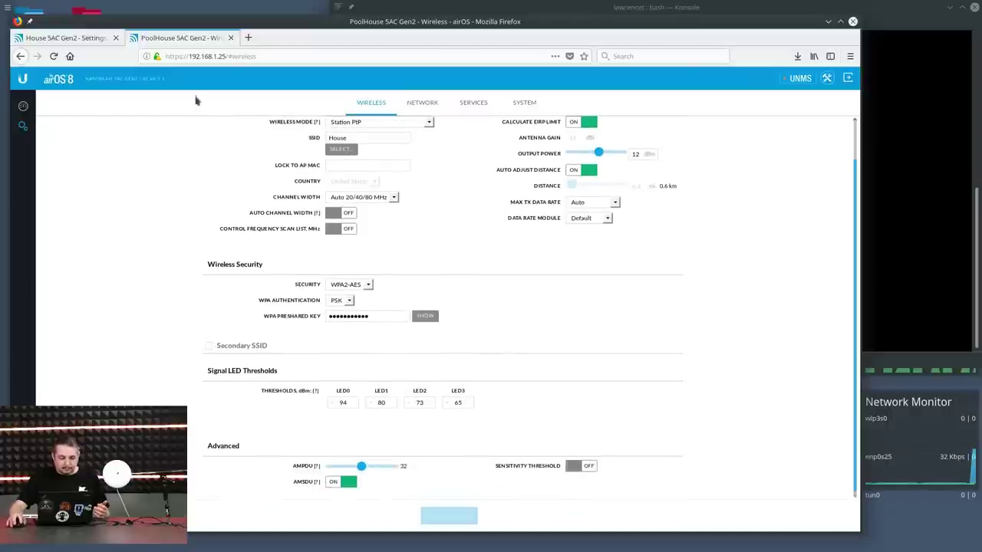
left_click(65, 38)
scroll(594, 438, "down", 2)
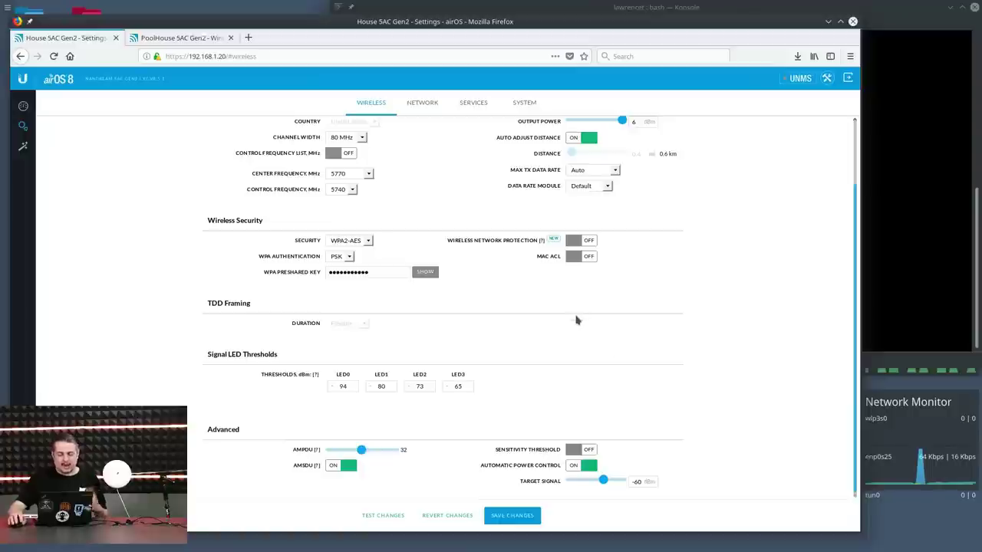
scroll(576, 322, "up", 2)
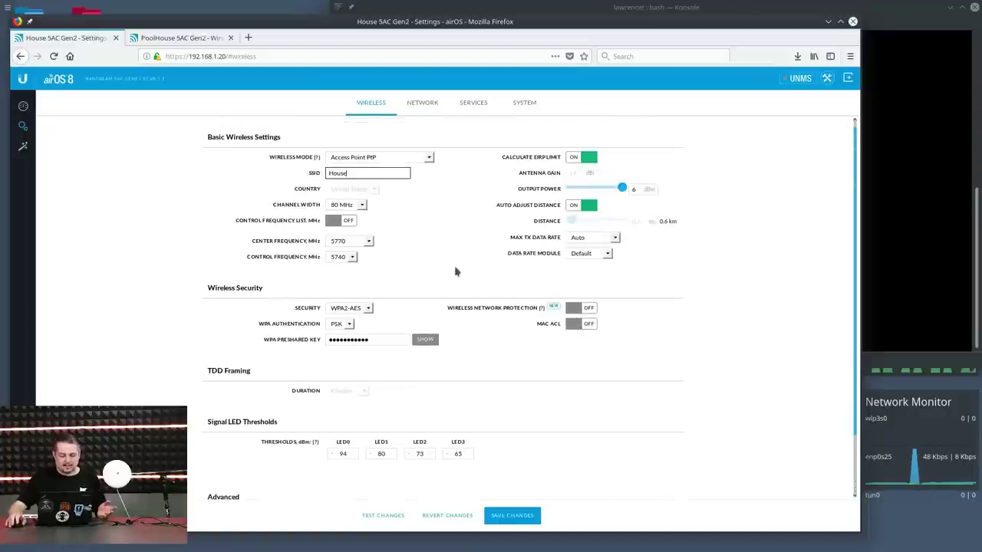
scroll(479, 284, "down", 2)
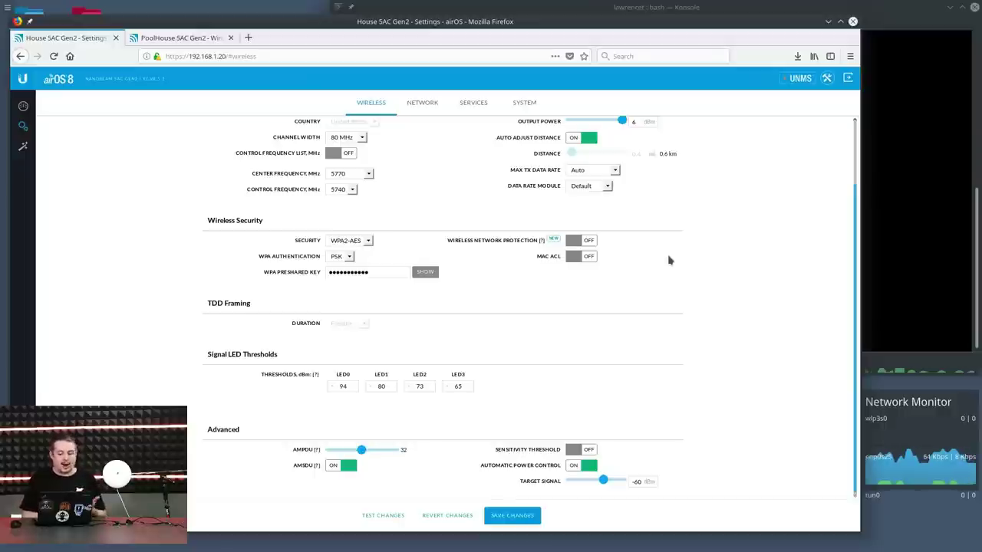
scroll(494, 253, "up", 1)
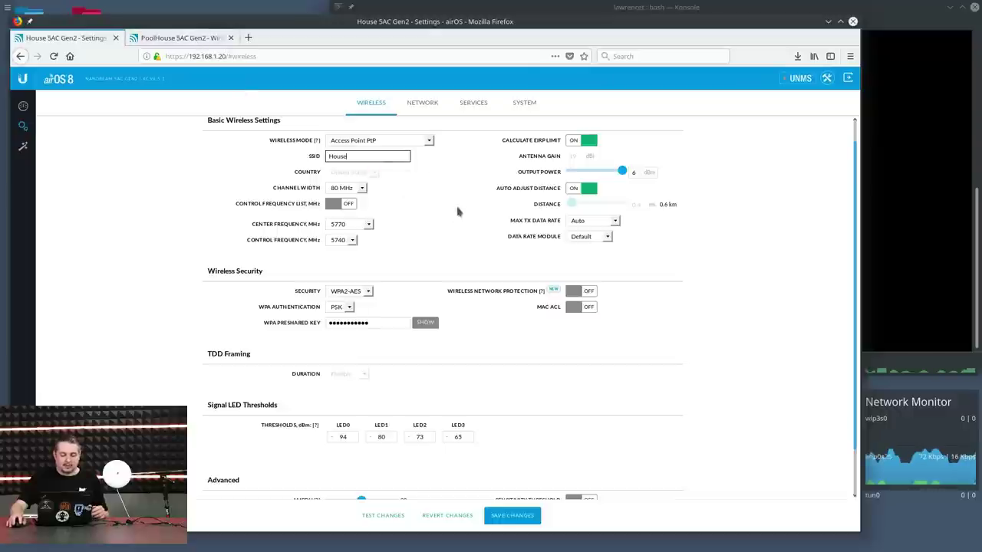
- Check PoolHouse's Lock to AP MAC field, then its system info: firmware XC.v8.5.1, NBE-5AC-GEN2
left_click(180, 40)
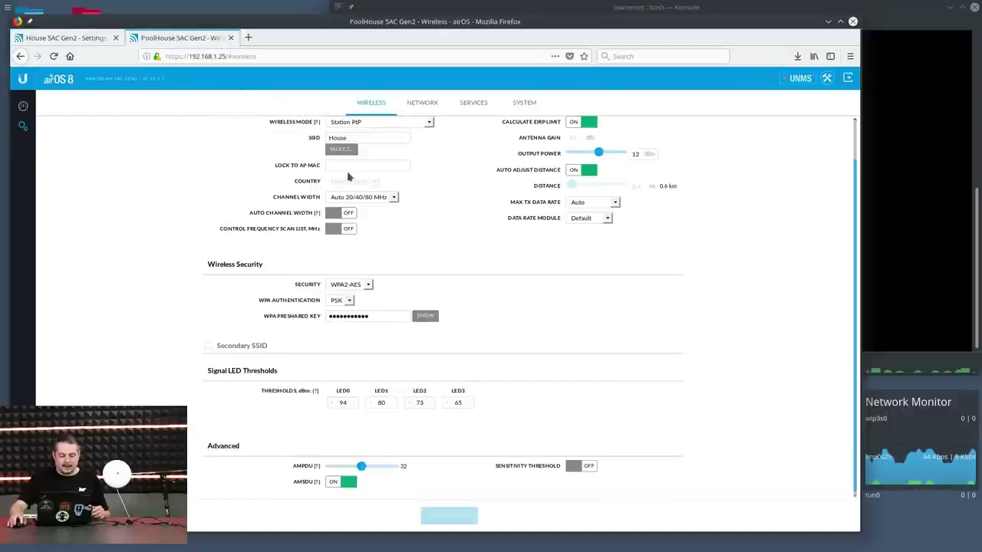
left_click(349, 164)
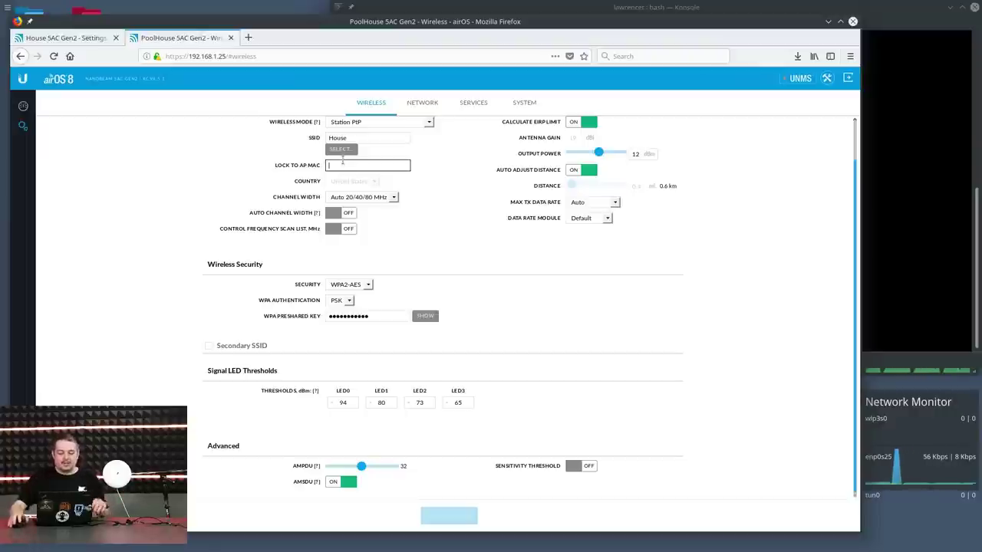
scroll(680, 297, "up", 1)
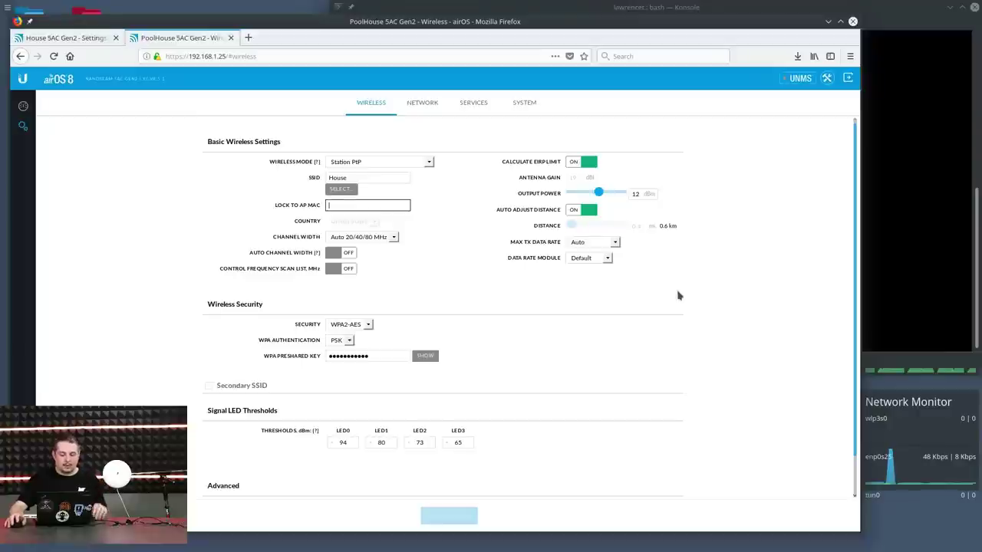
left_click(526, 104)
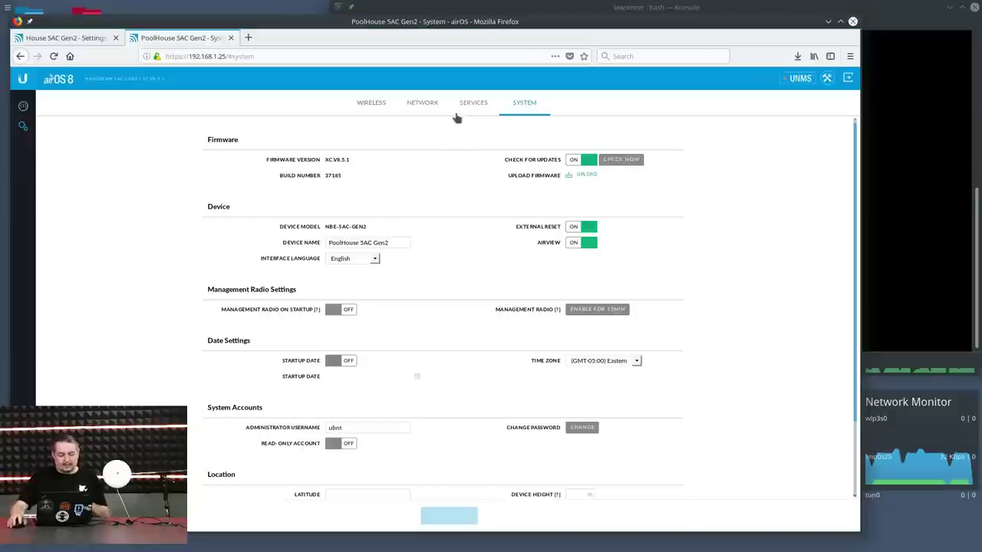
- Compare both radios' dashboards, ending on the House link at 655.20 Mbps over 0.1 mi
key("ctrl+Tab")
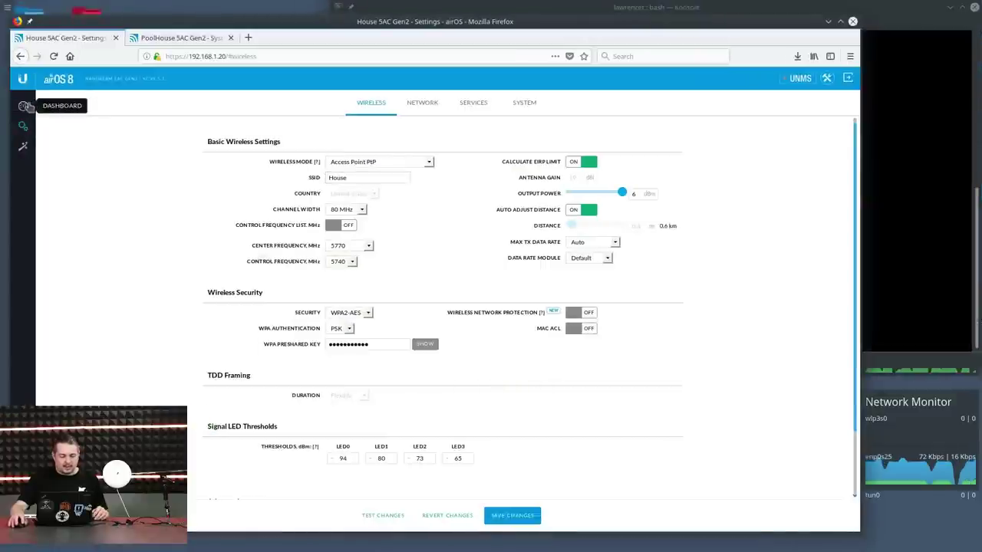
left_click(24, 106)
left_click(165, 38)
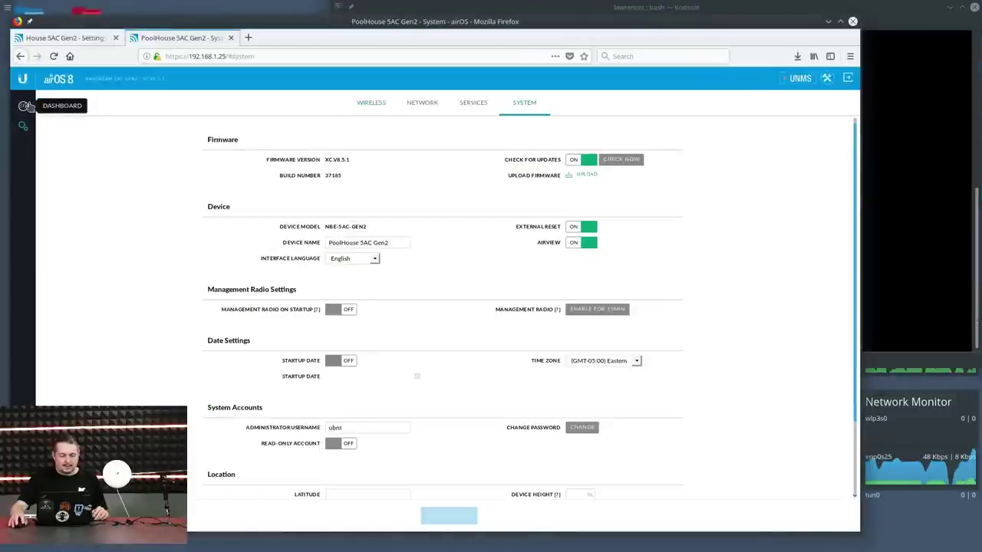
left_click(72, 35)
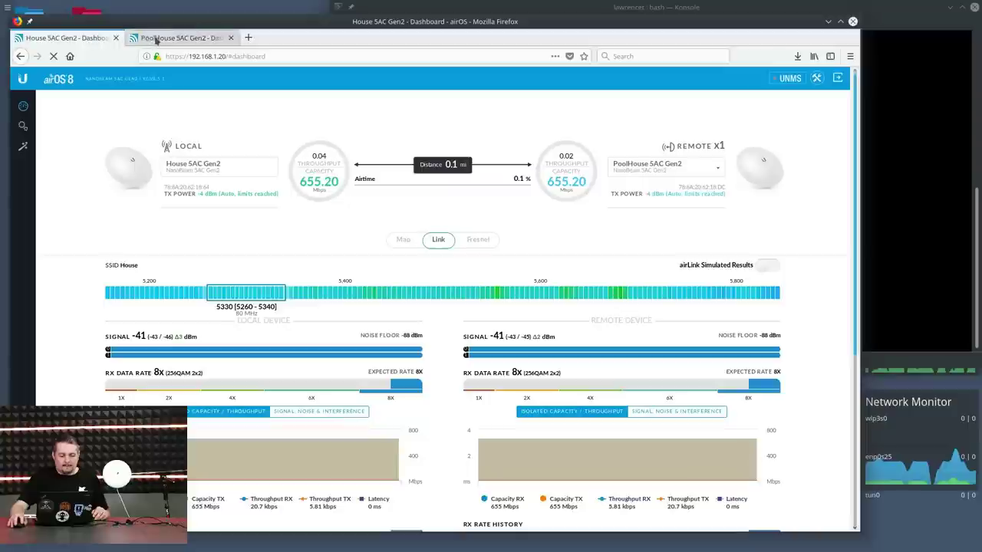
left_click(158, 38)
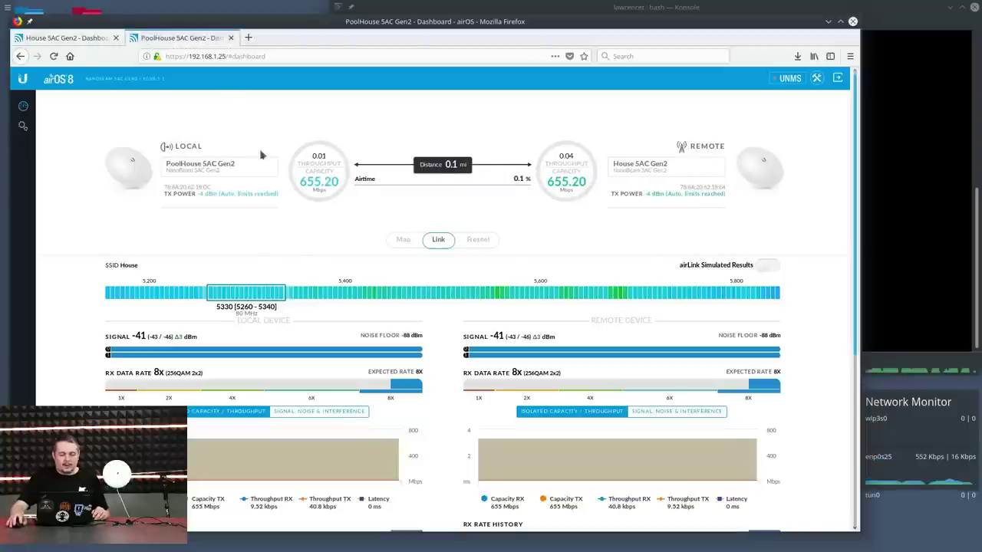
left_click(68, 37)
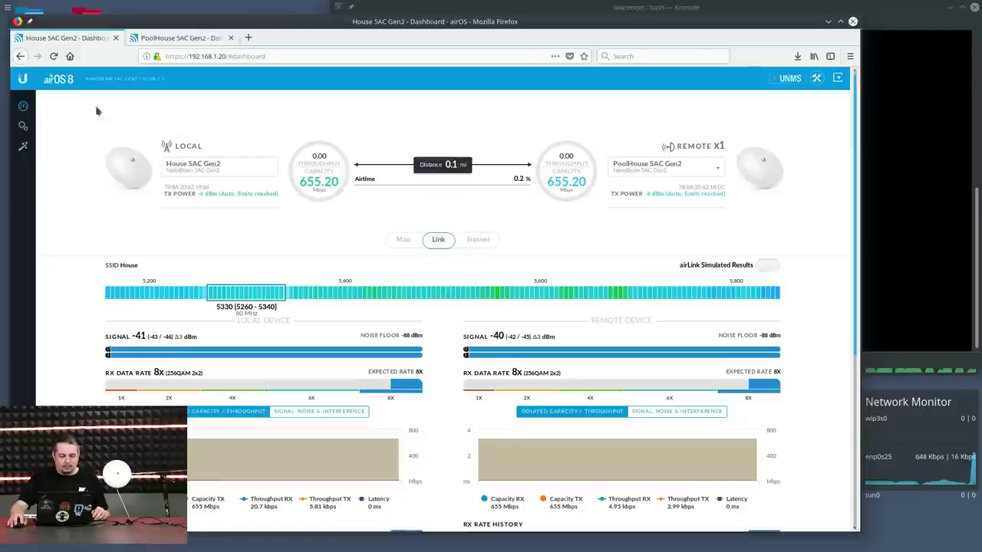
- Inspect the House airMagic spectrum, then return to the dashboard showing -42 dBm at 8x
left_click(23, 148)
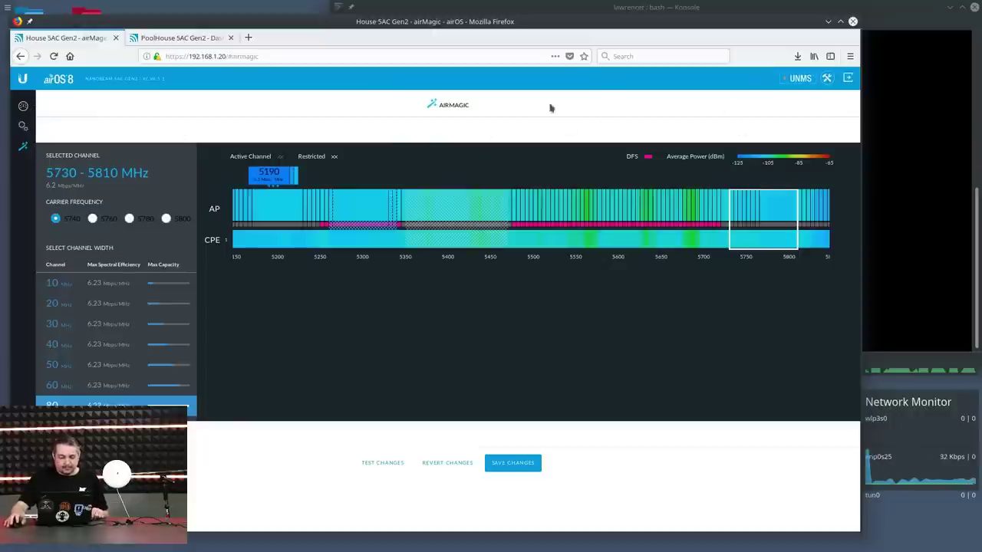
left_click(23, 108)
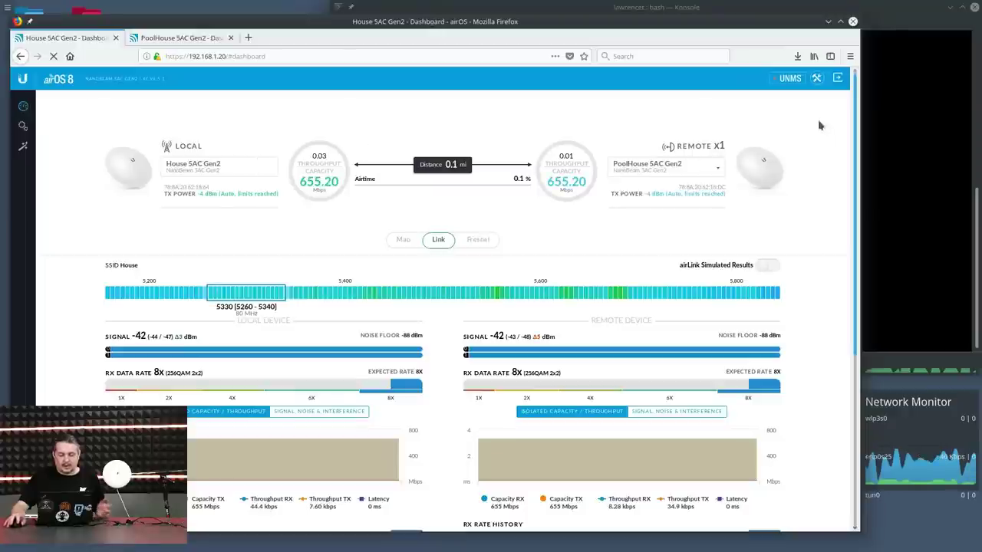
- Open the Antenna Align Tool (-42 dBm current, -40 dBm max) and toggle its audio indicator
left_click(815, 83)
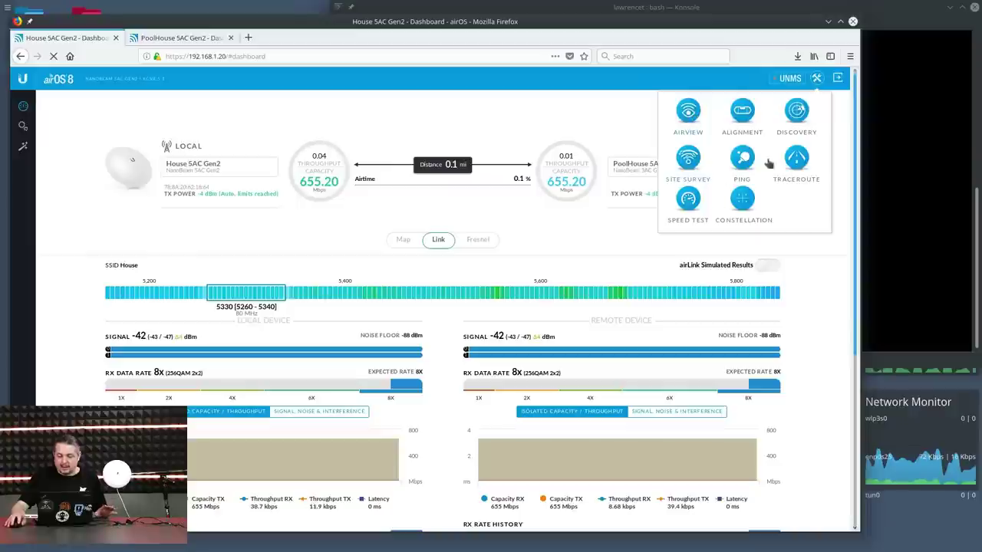
left_click(743, 112)
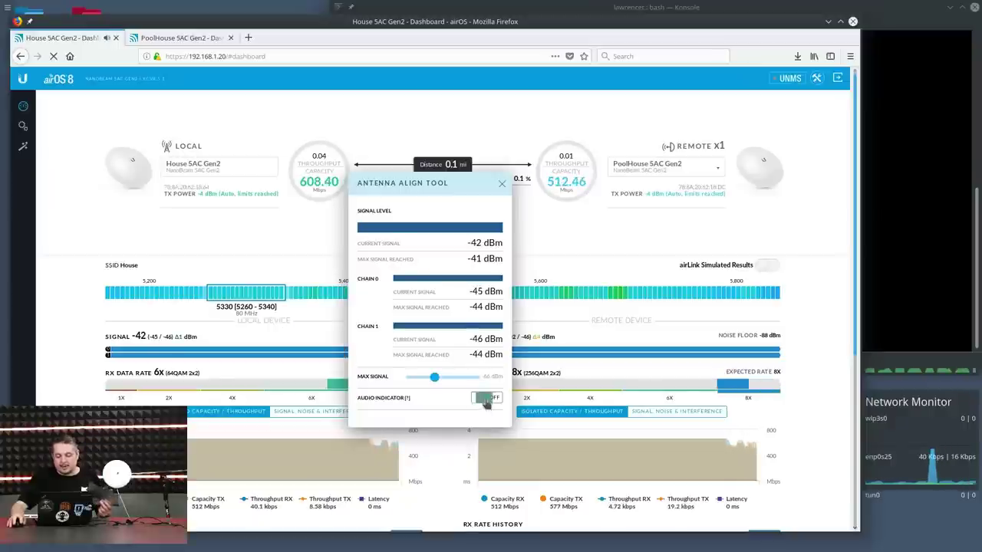
left_click(486, 400)
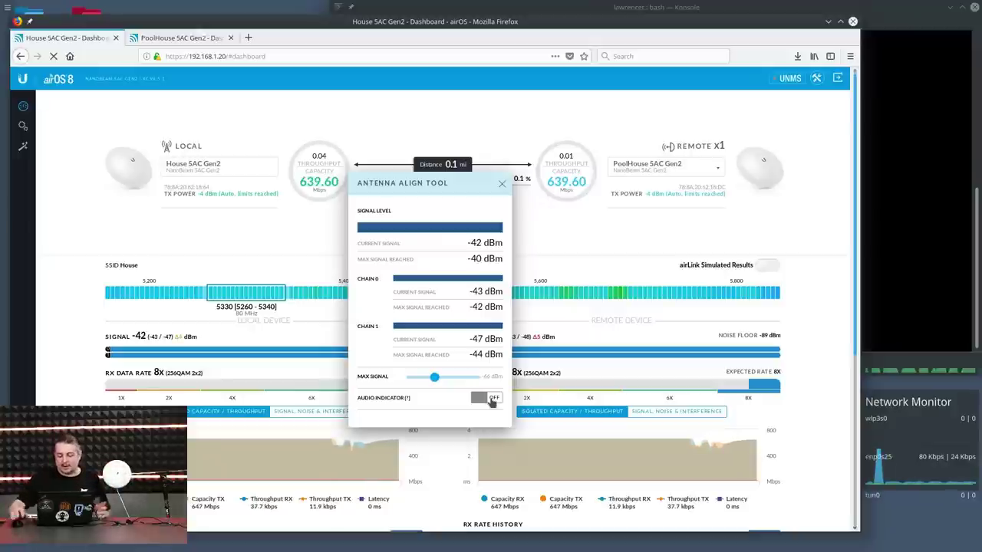
- Close the alignment tool and run Discovery, which finds both House and PoolHouse 5AC Gen2 radios
left_click(502, 184)
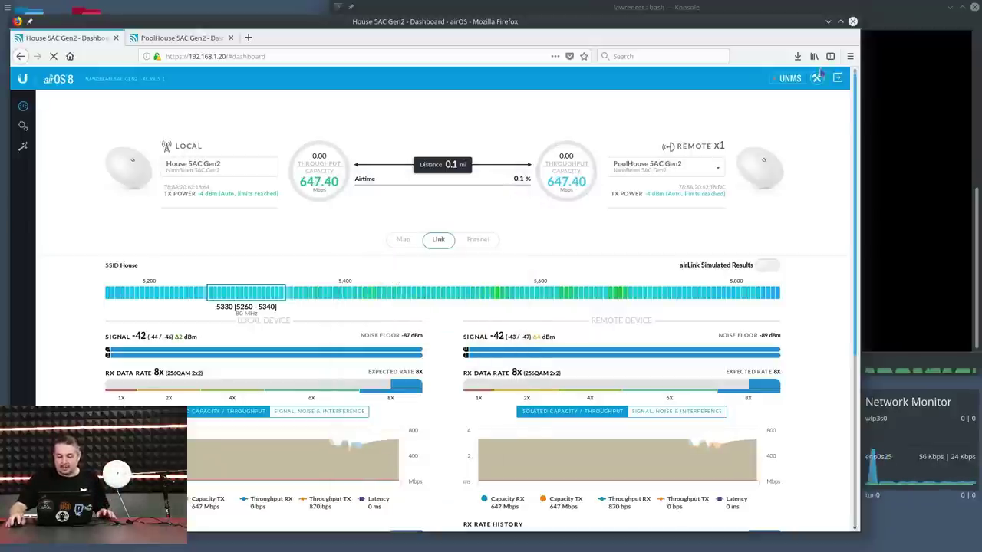
left_click(816, 77)
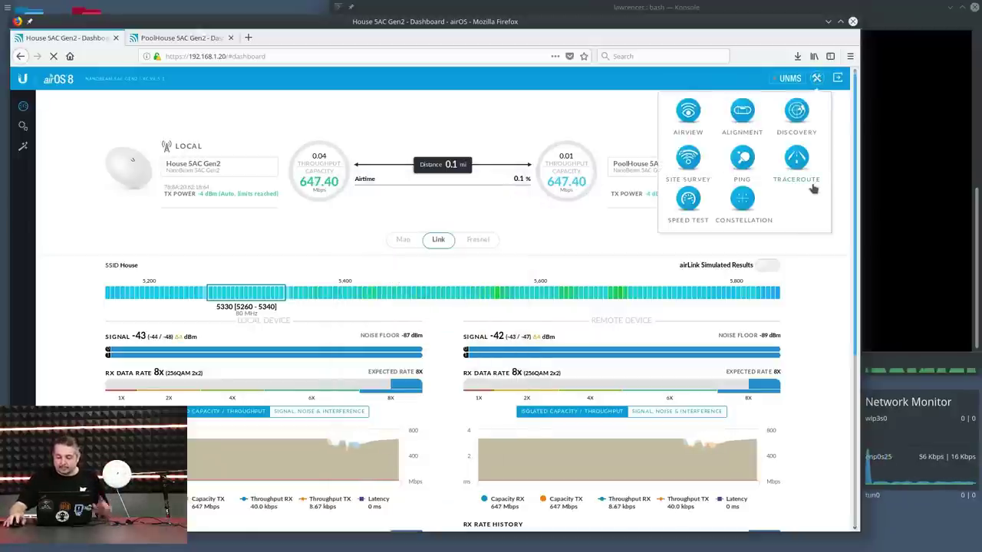
left_click(798, 125)
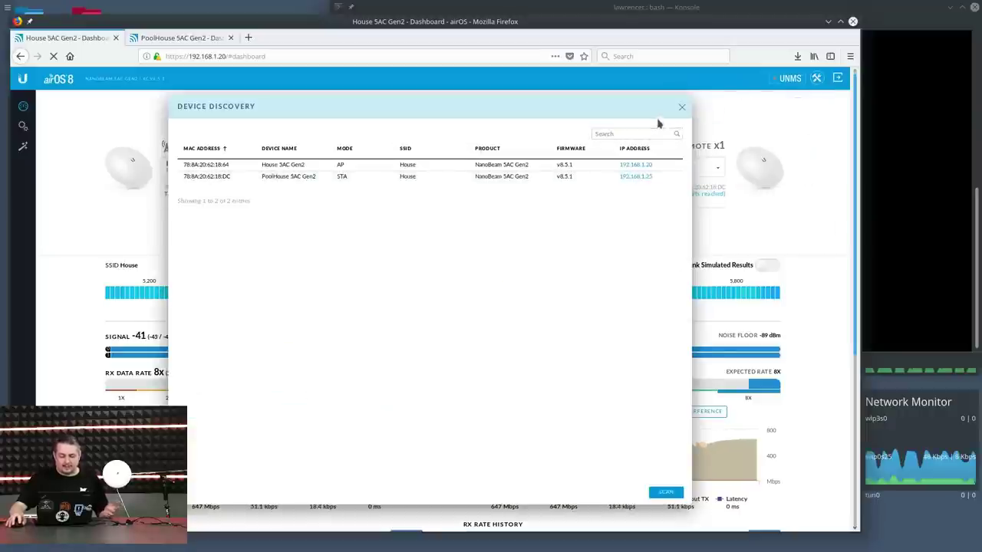
left_click(681, 109)
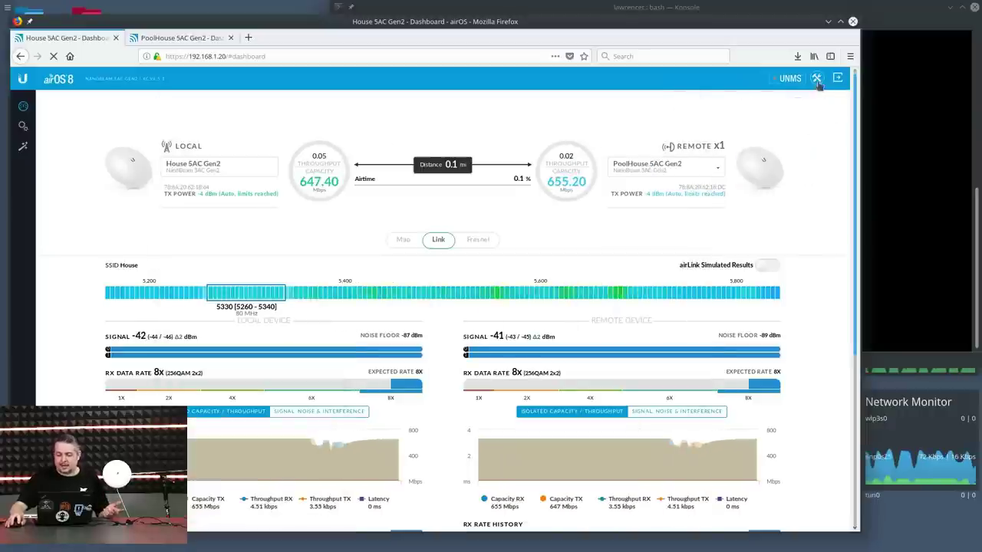
left_click(817, 80)
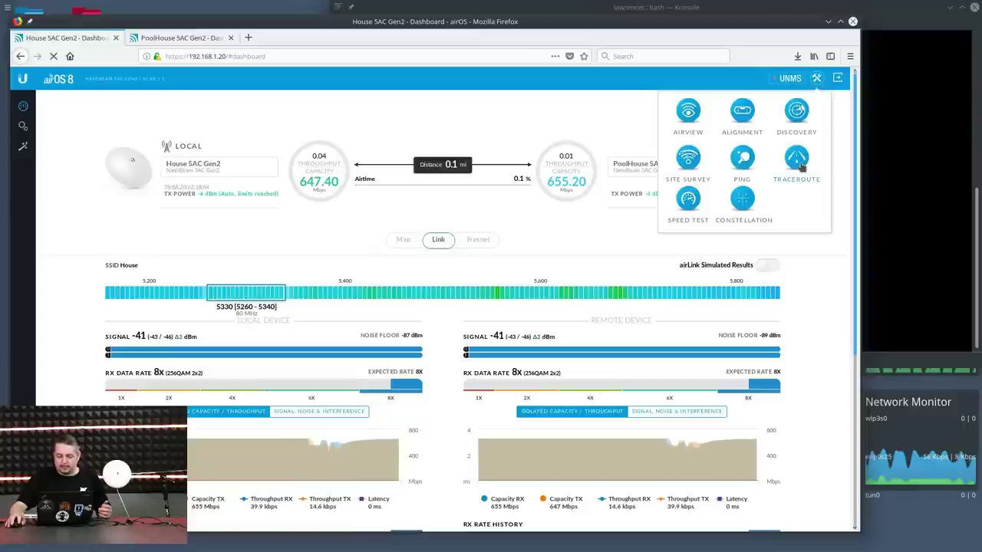
left_click(742, 200)
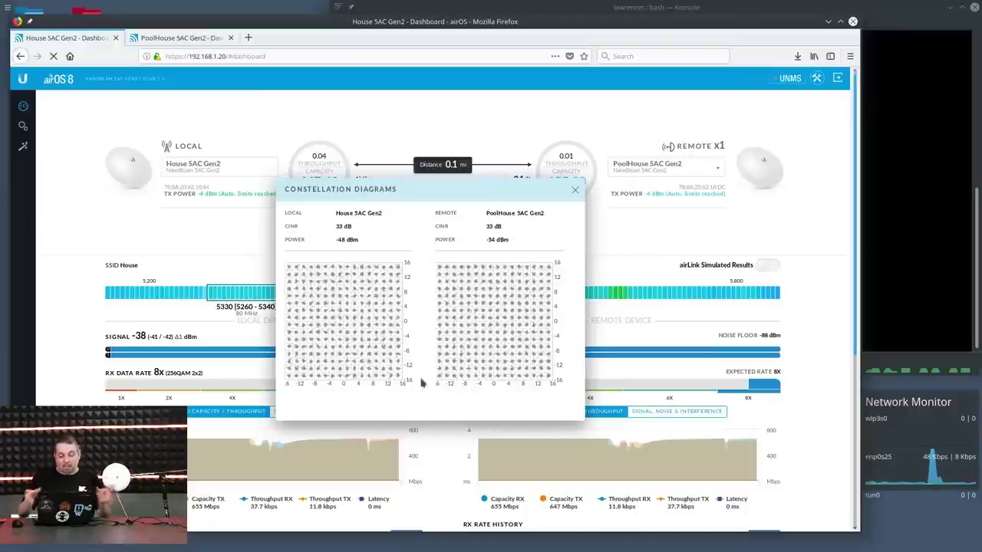
left_click(575, 190)
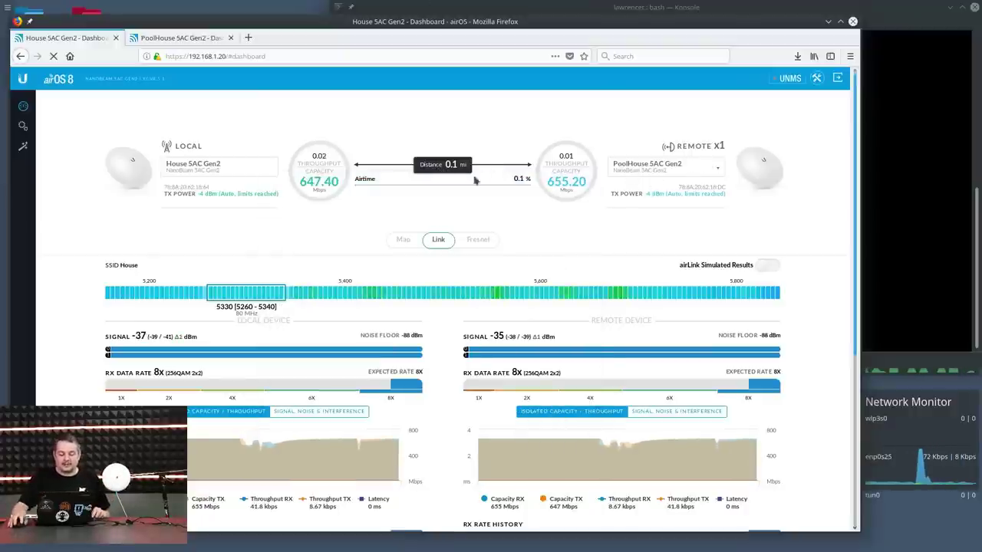
mouse_move(480, 242)
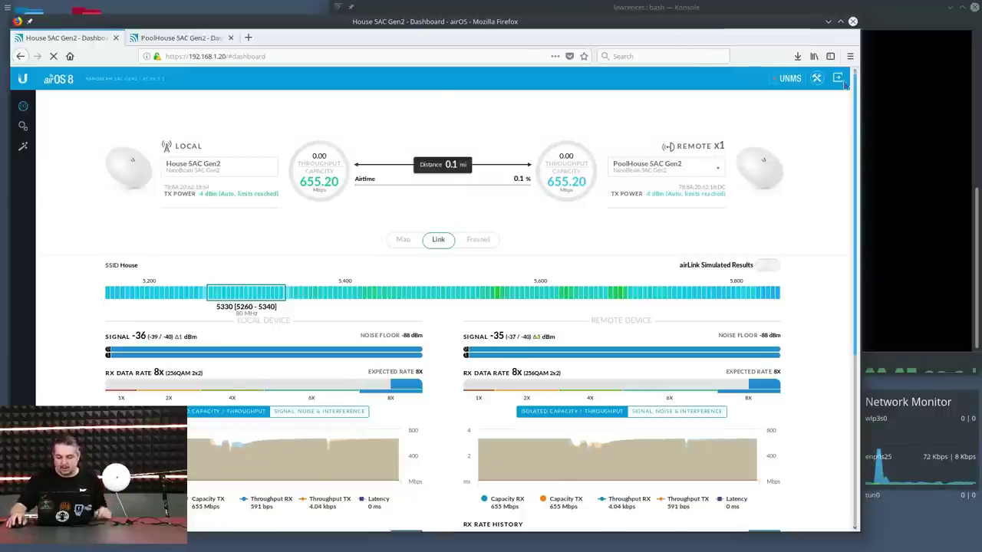
left_click(816, 78)
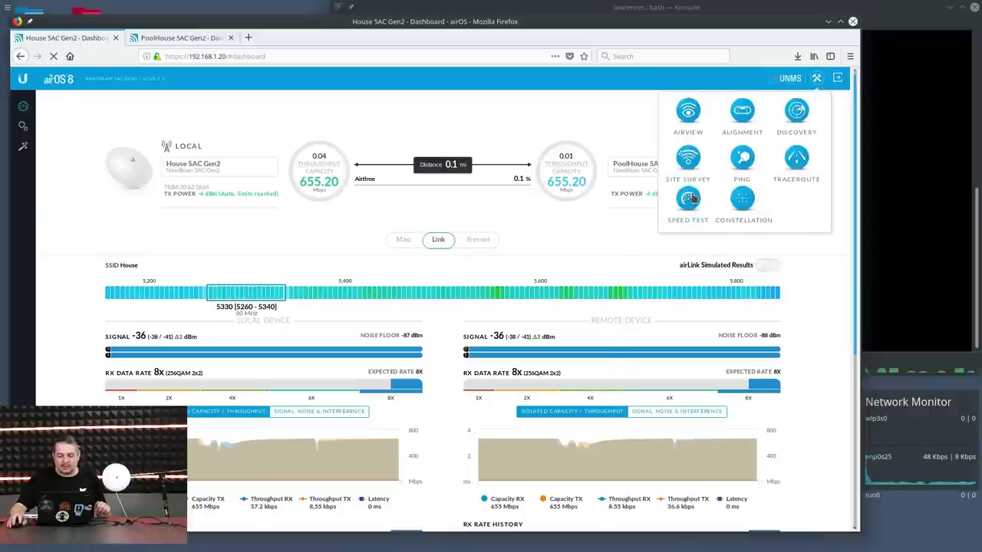
- Run a Receive speed test to 192.168.1.25 with the remote login credentials, reaching about 261 Mbps
left_click(688, 198)
left_click(402, 200)
left_click(386, 244)
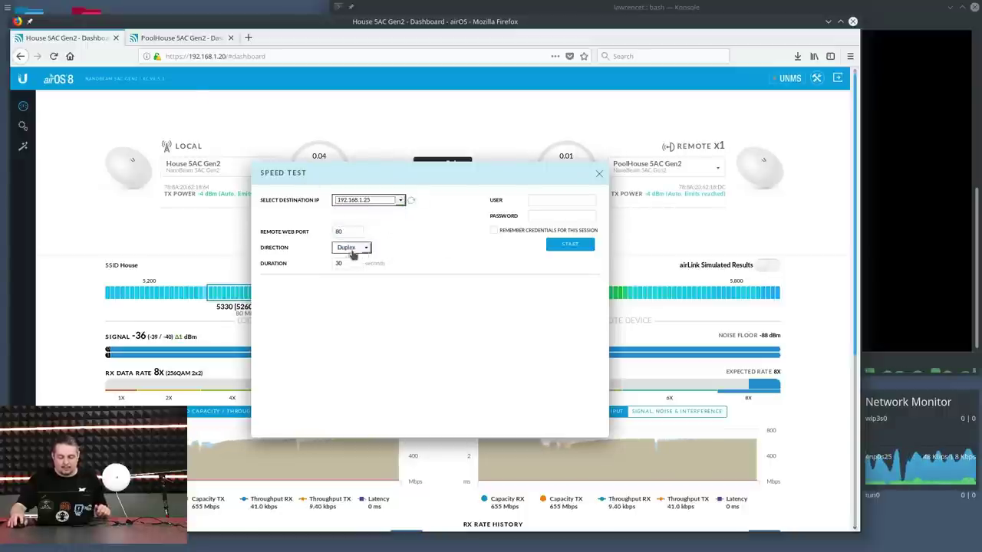
left_click(366, 250)
left_click(349, 276)
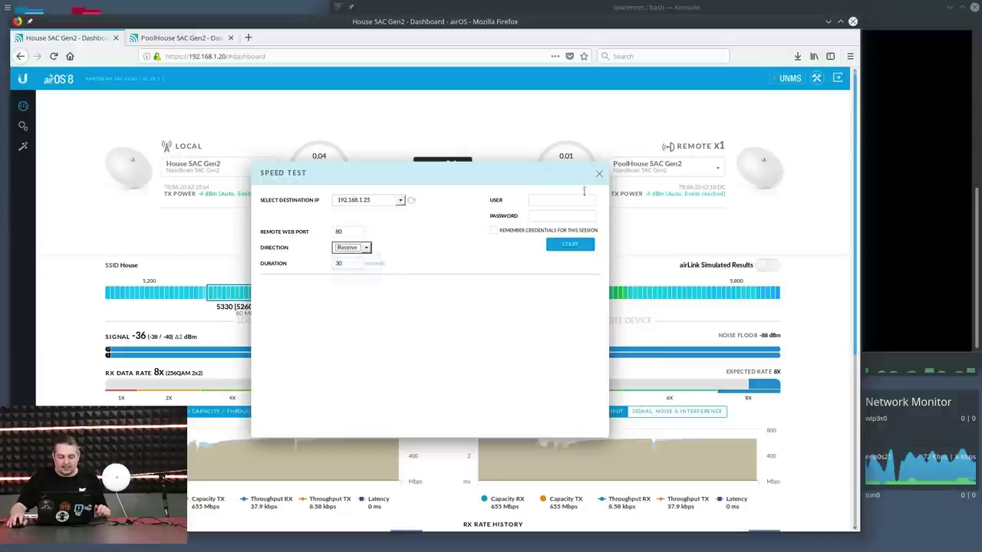
left_click(567, 198)
type("ub")
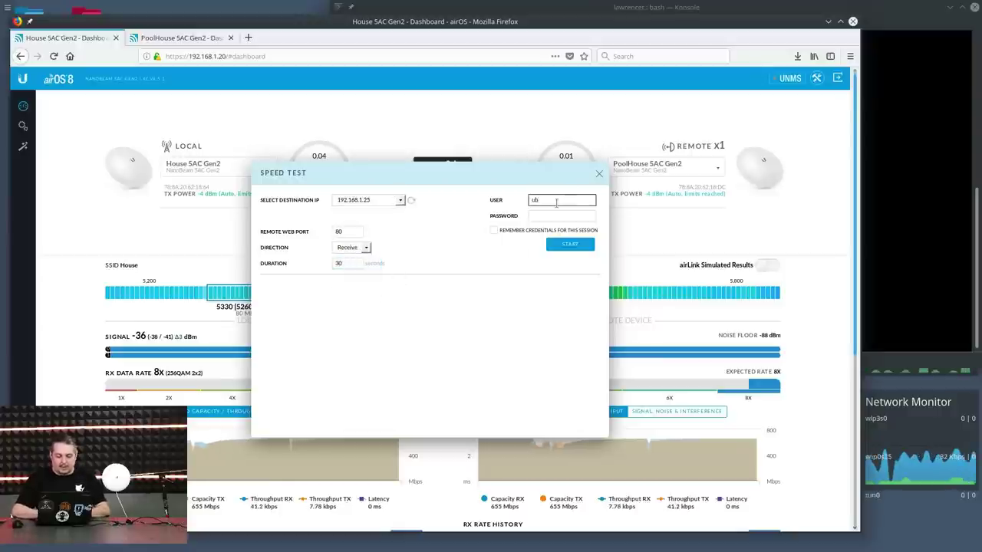
type("nt")
key("Tab")
type("*************")
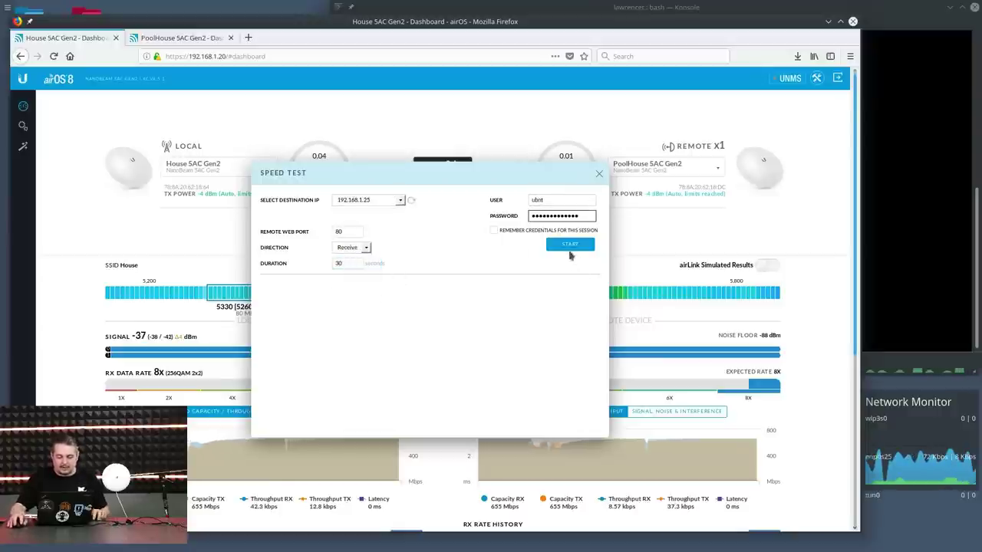
left_click(569, 245)
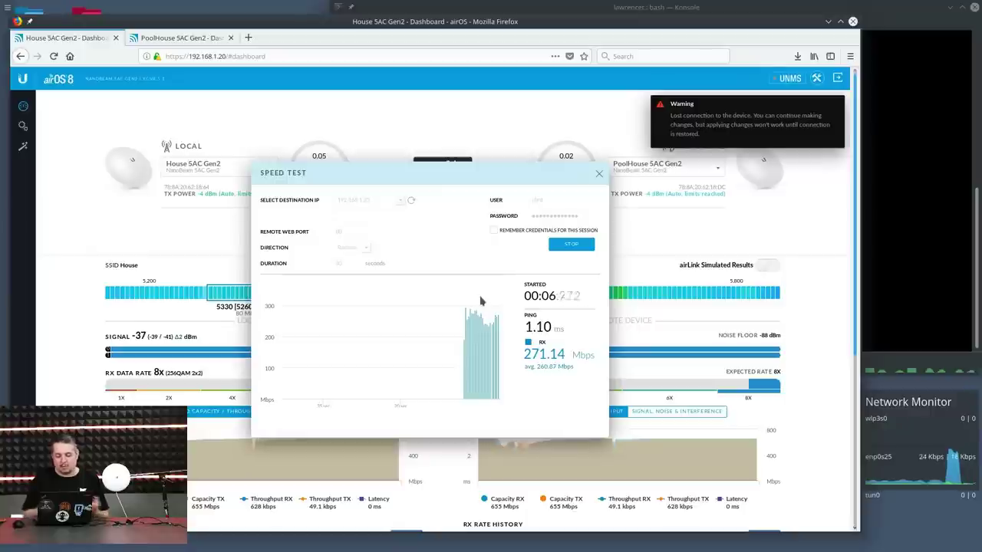
left_click(577, 245)
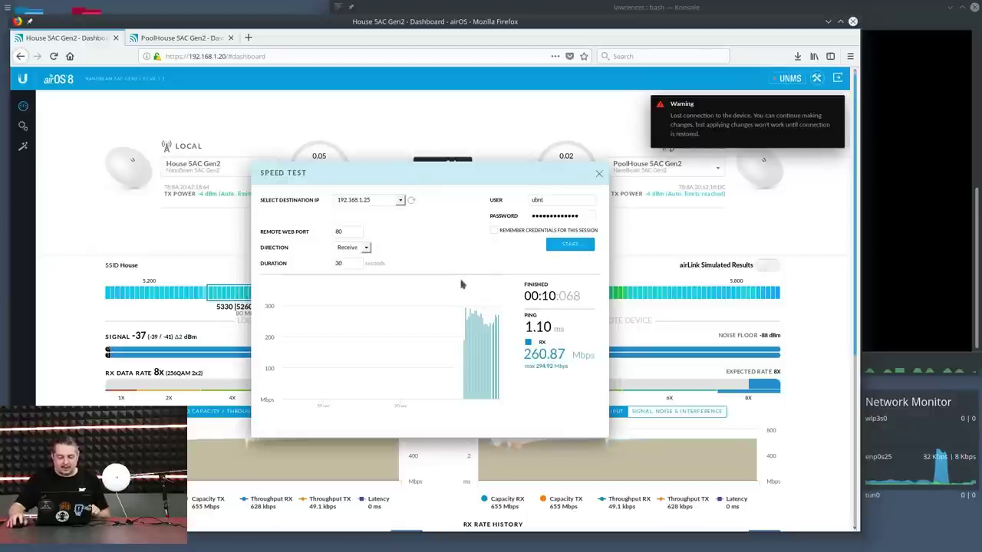
- Run a Transmit speed test to 192.168.1.25, reaching 509.25 Mbps with 1.06 ms ping
left_click(368, 248)
left_click(355, 290)
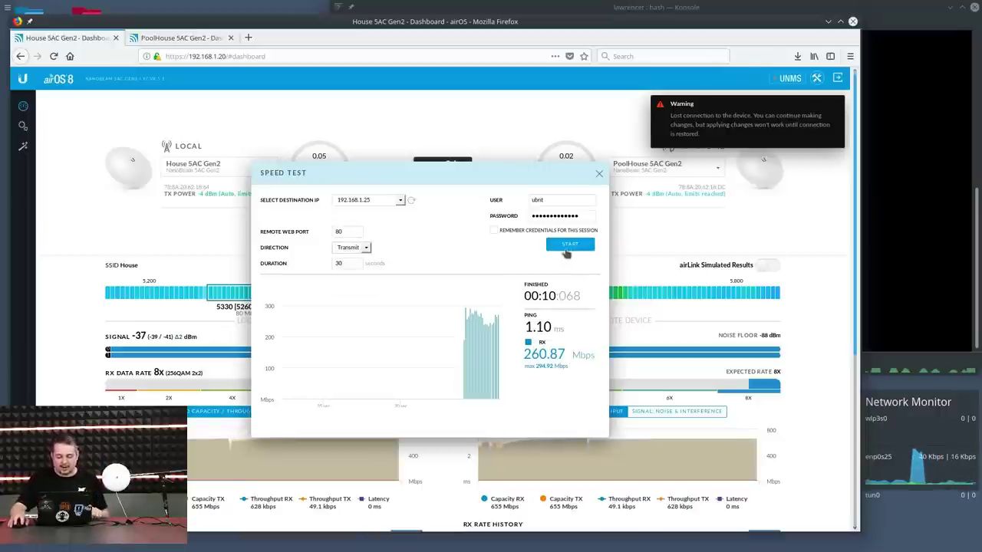
left_click(568, 247)
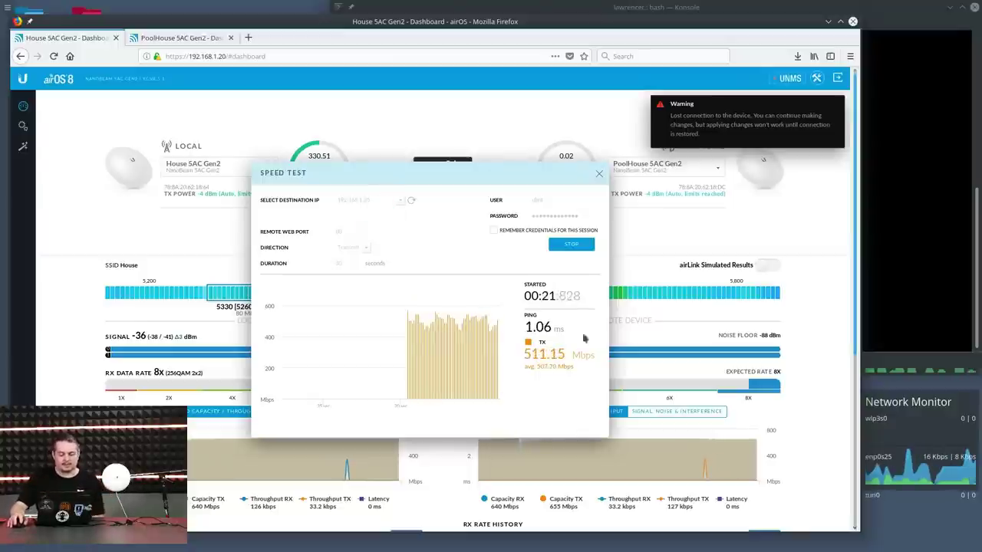
left_click(571, 246)
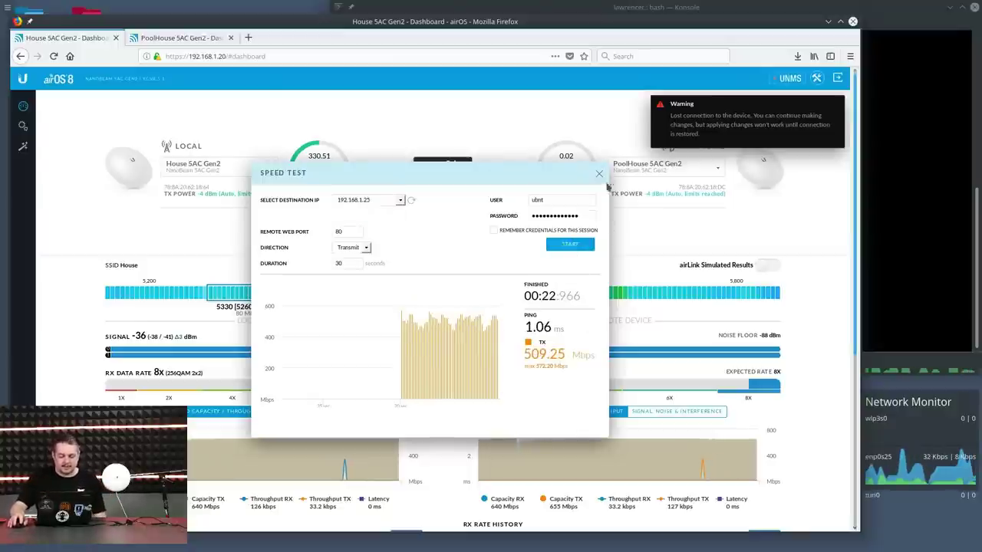
left_click(600, 175)
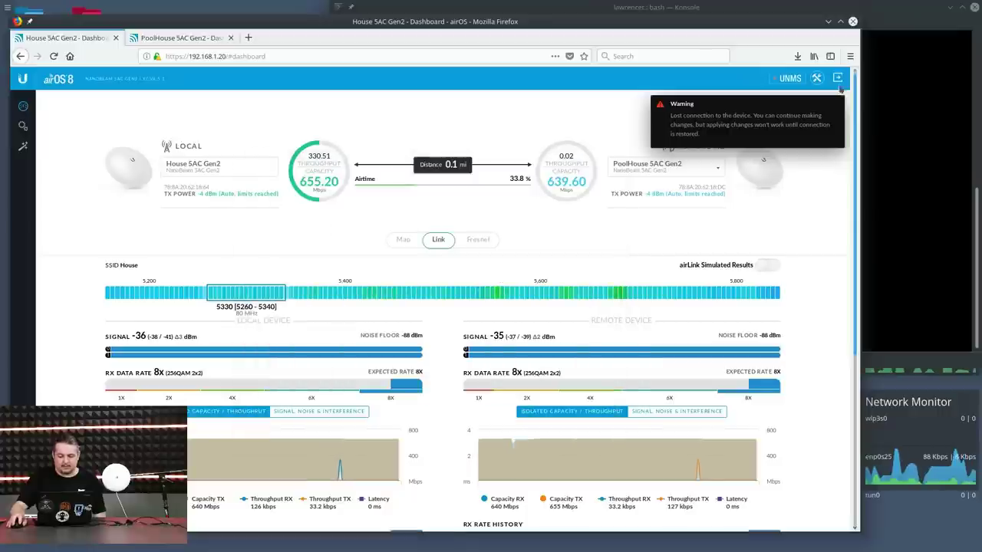
left_click(817, 78)
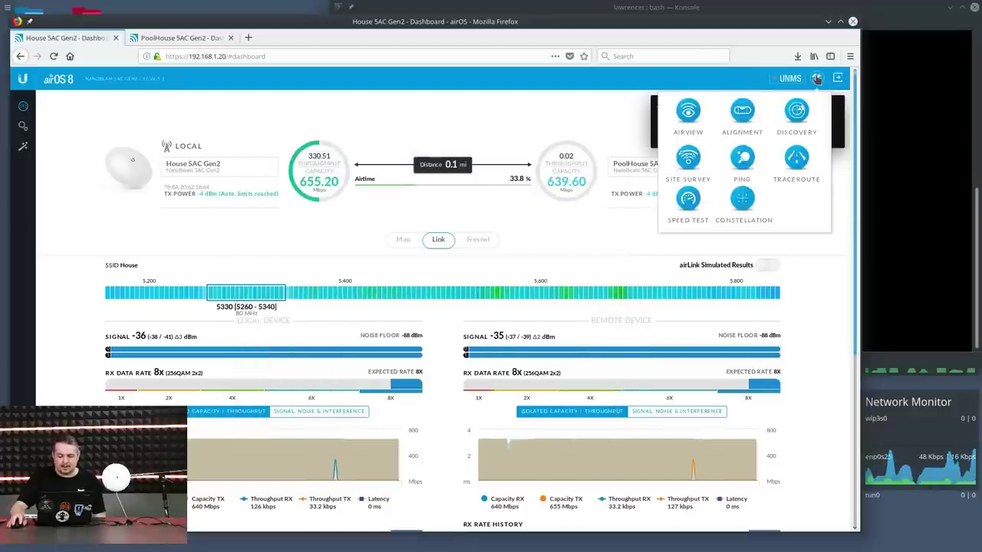
left_click(688, 112)
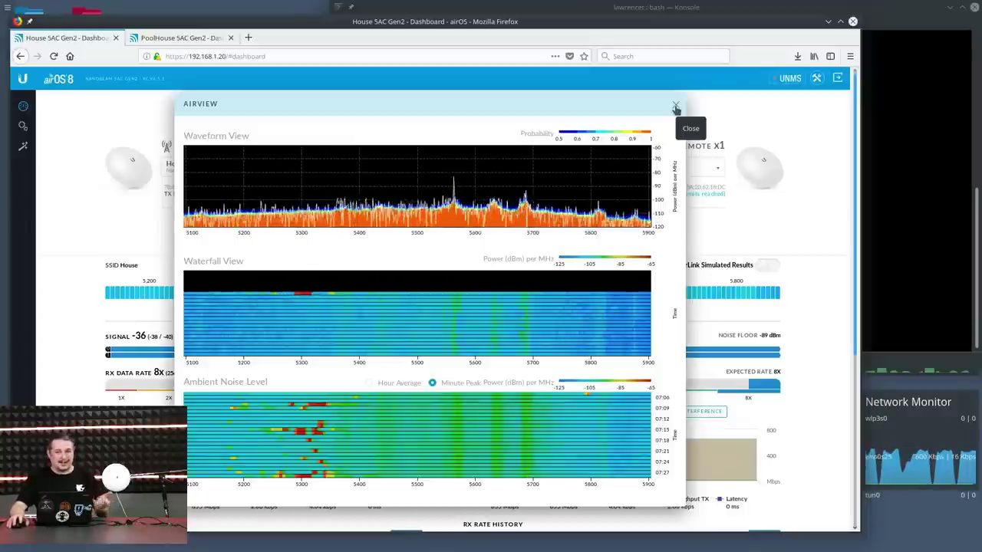
left_click(675, 107)
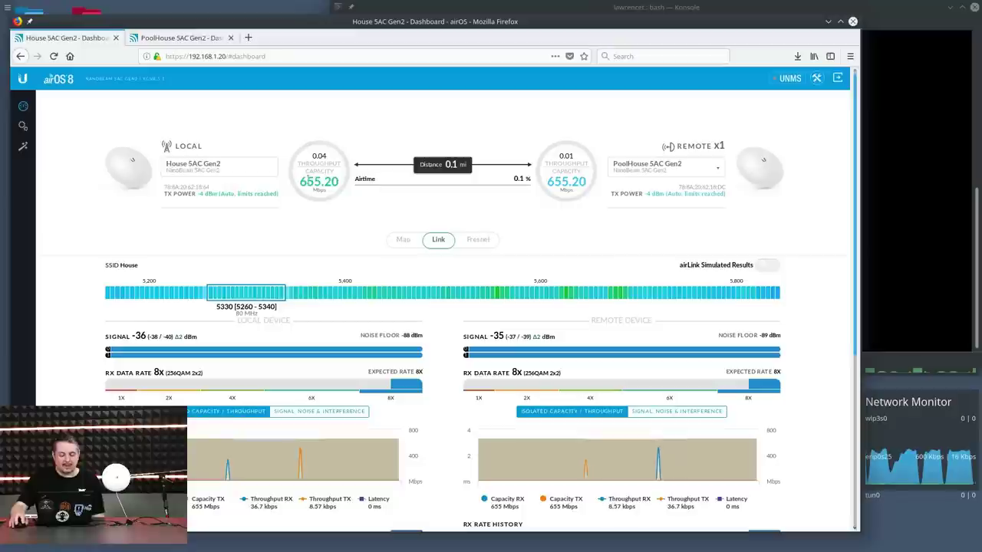
- Run iperf3 -c 192.168.1.10 in Konsole, averaging about 398 Mbits/sec, then return to airOS
left_click(907, 134)
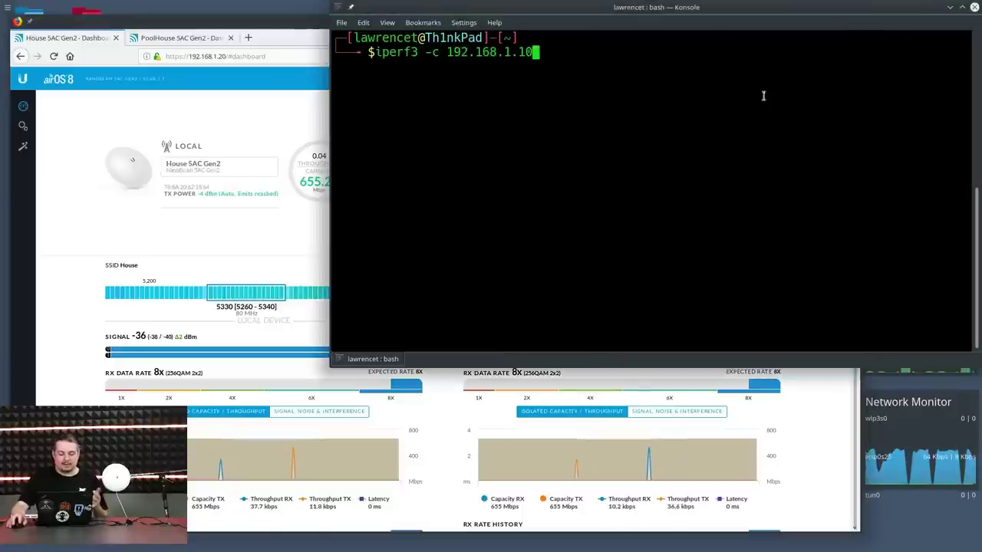
left_click_drag(735, 14, 706, 65)
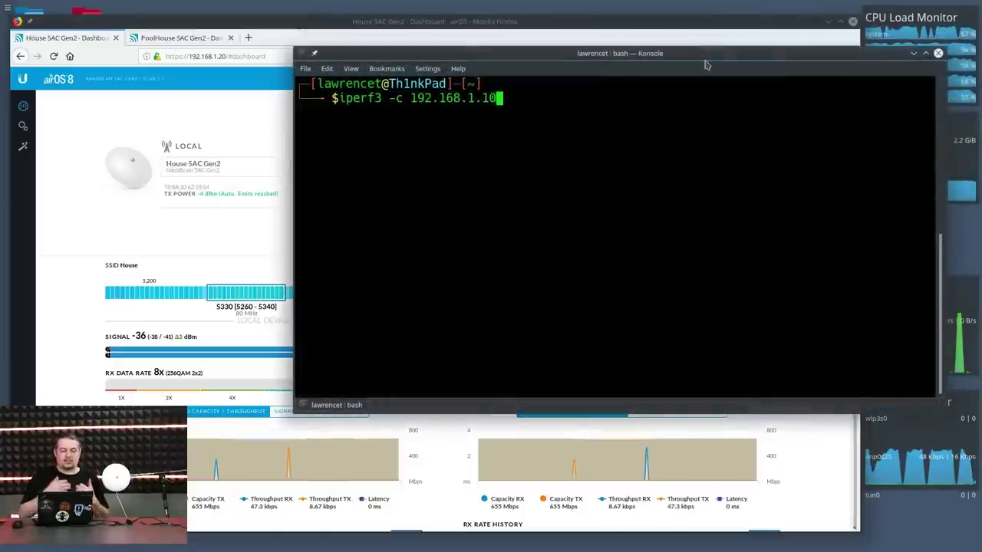
key("Return")
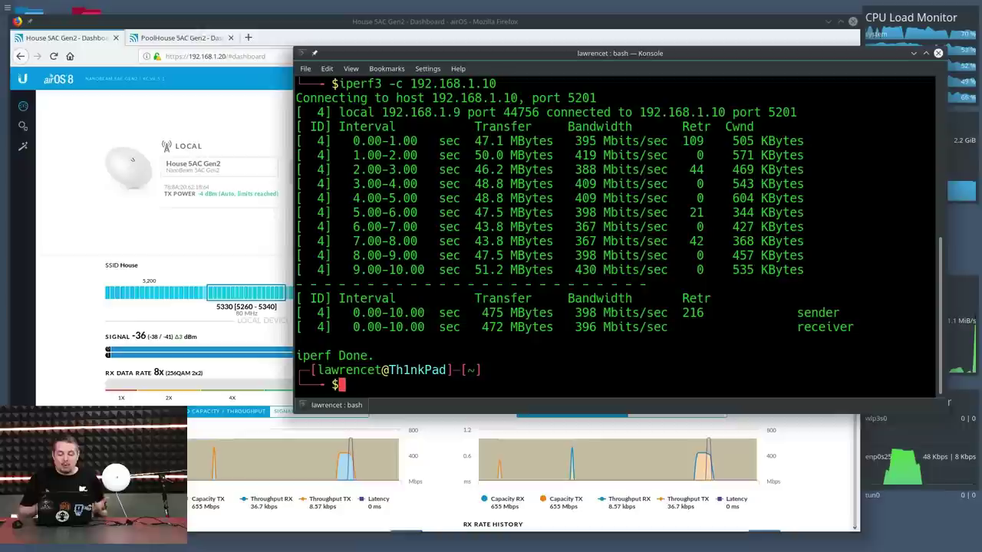
left_click(111, 132)
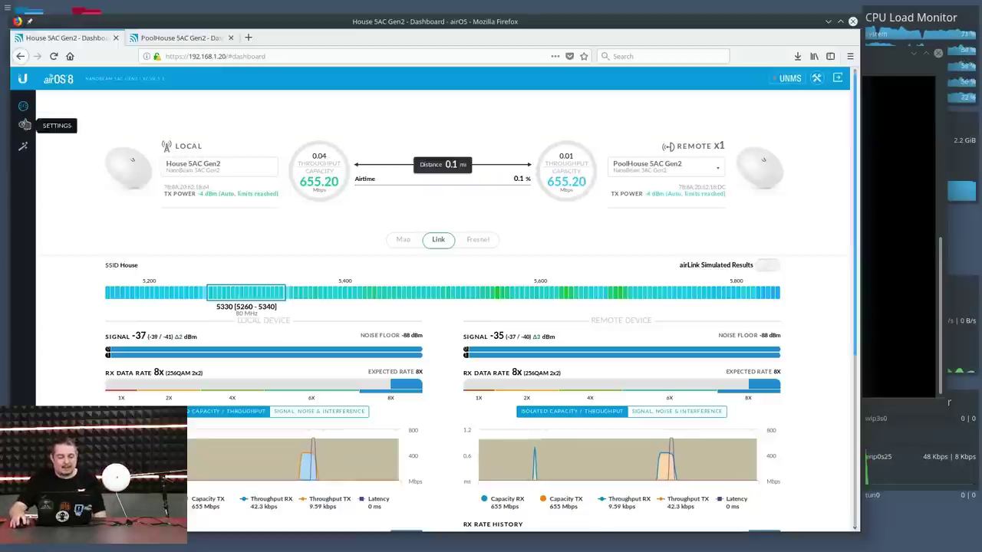
- Bring up the PoolHouse 5AC Gen2 dashboard at 192.168.1.25, showing -35/-37 dBm and 655.20 Mbps capacity
left_click(175, 38)
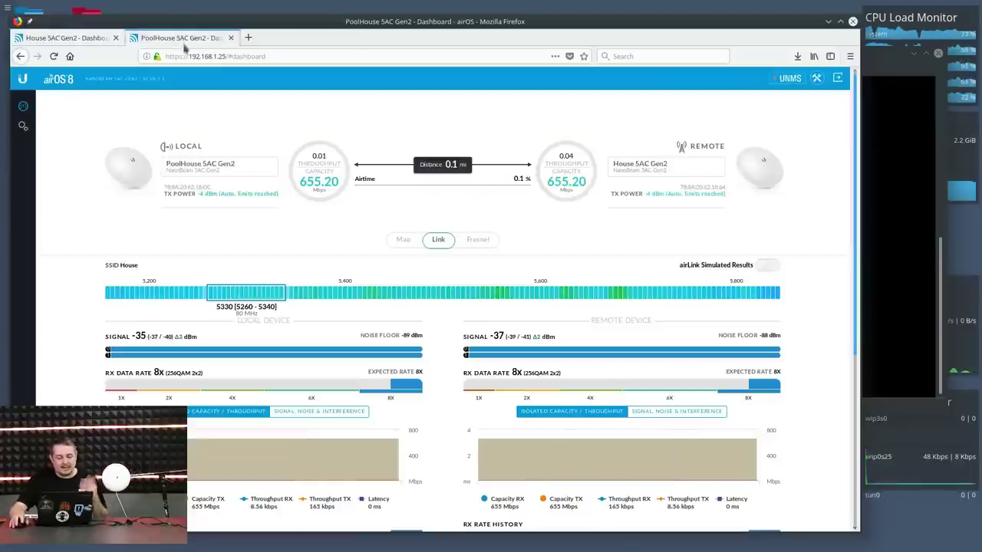